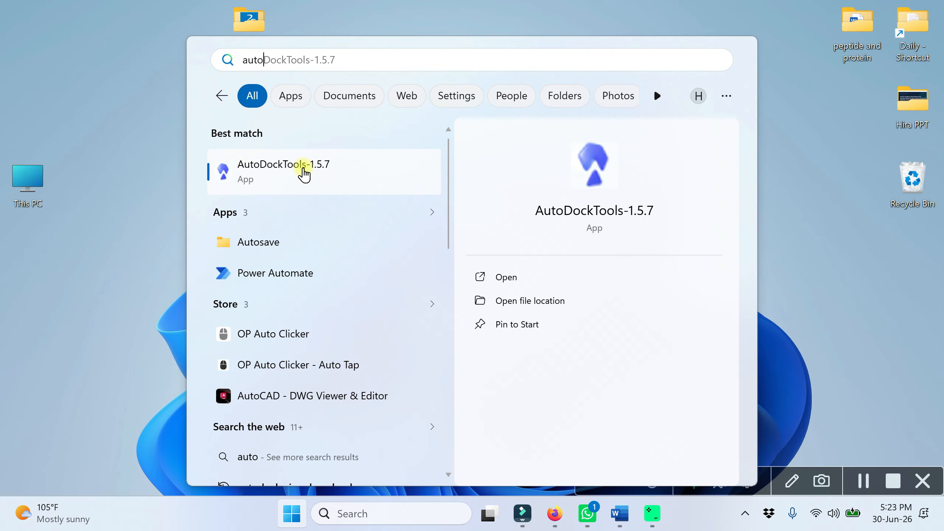
Launch AutoDockTools-1.5.7, minimize its console window and move the program window toward the middle of the desktop
click(303, 172)
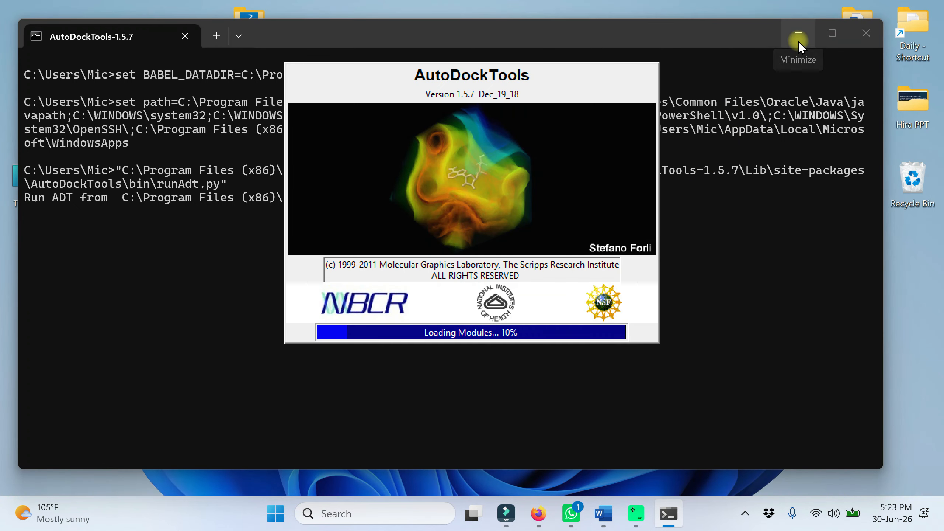
click(798, 42)
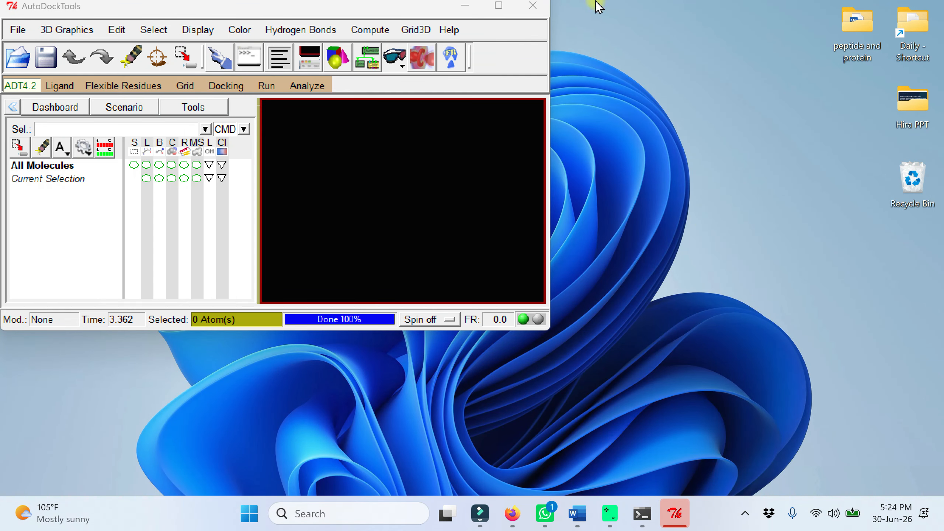
drag(315, 7, 478, 118)
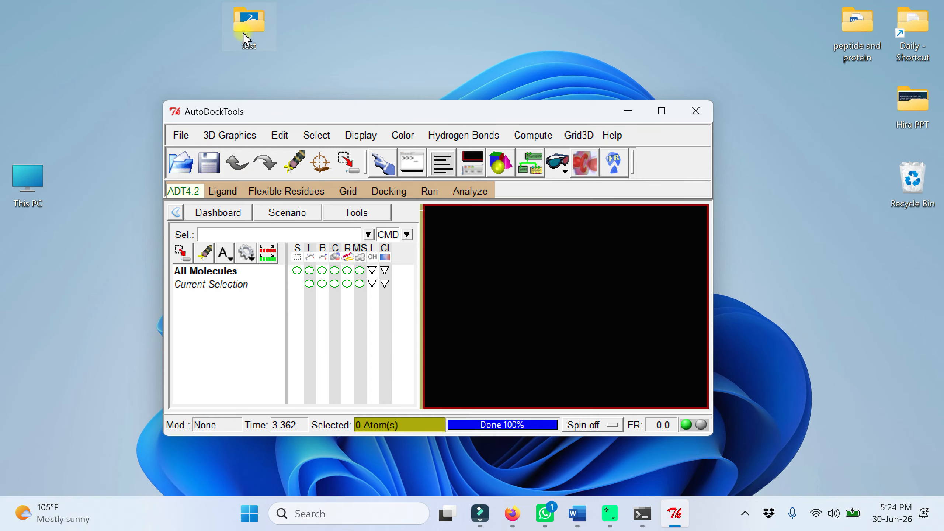
Read the molecule file 3Q47.pdb from the desktop's test folder and maximize the program window
click(180, 137)
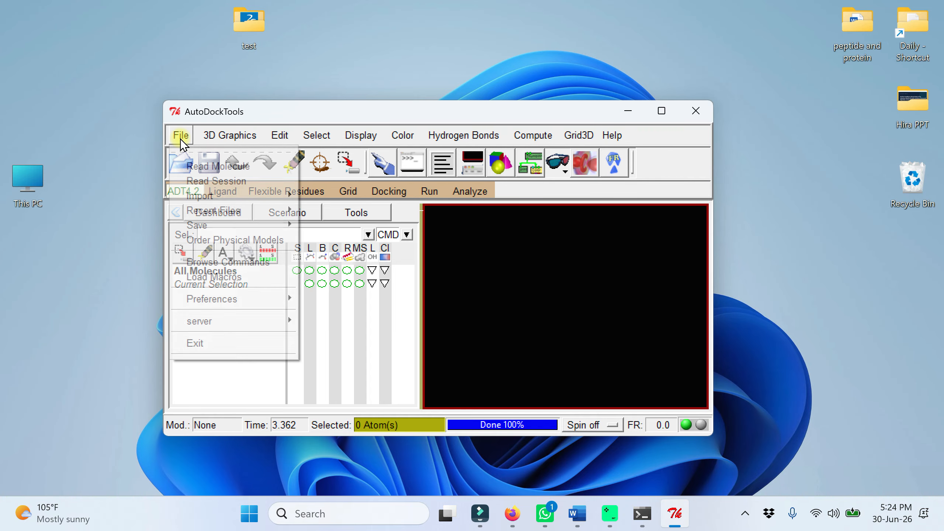
click(213, 166)
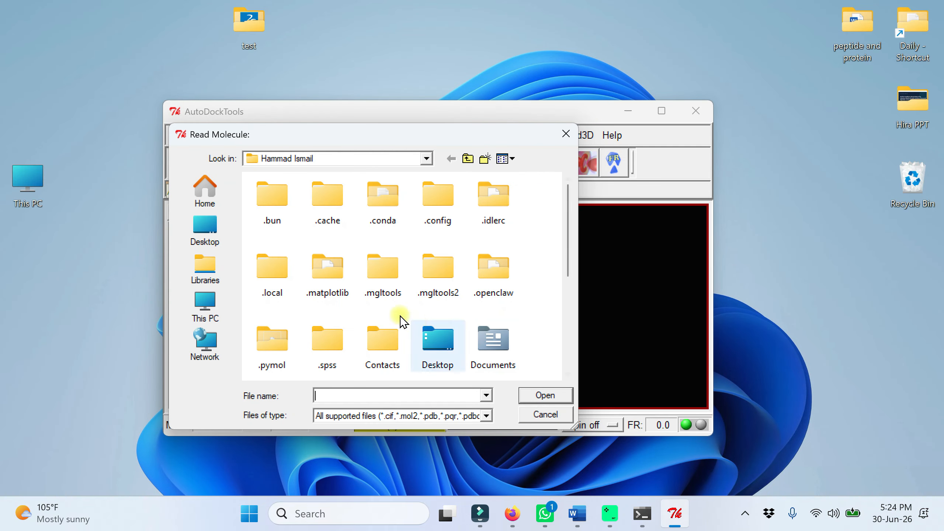
click(207, 233)
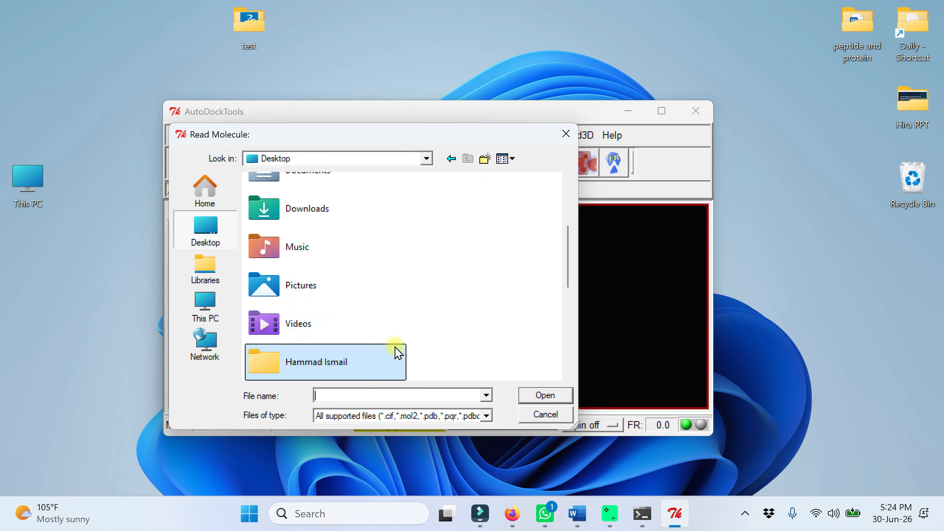
scroll(396, 350, up, 3)
double_click(299, 275)
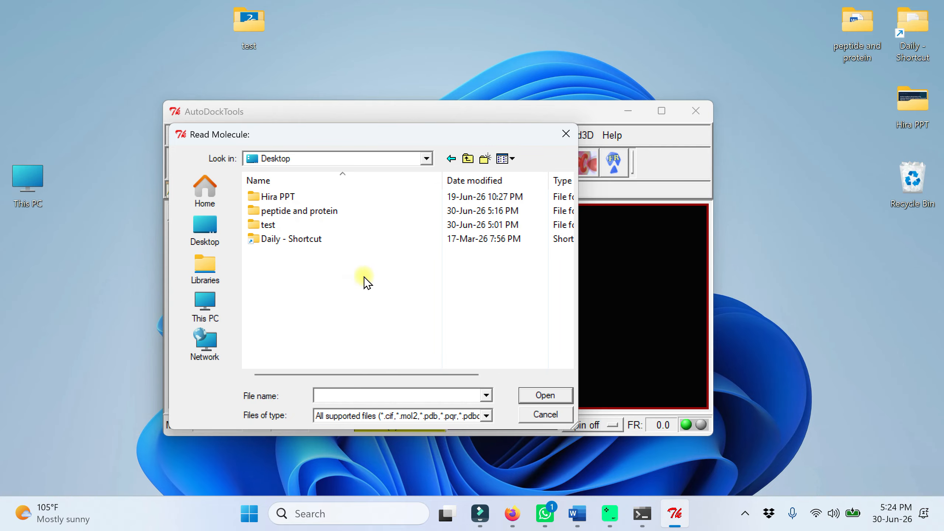
double_click(267, 224)
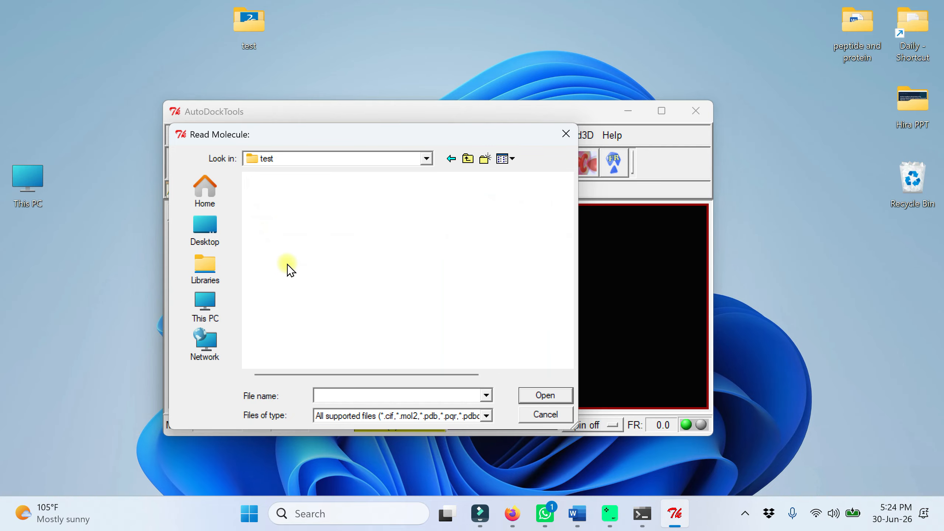
click(264, 197)
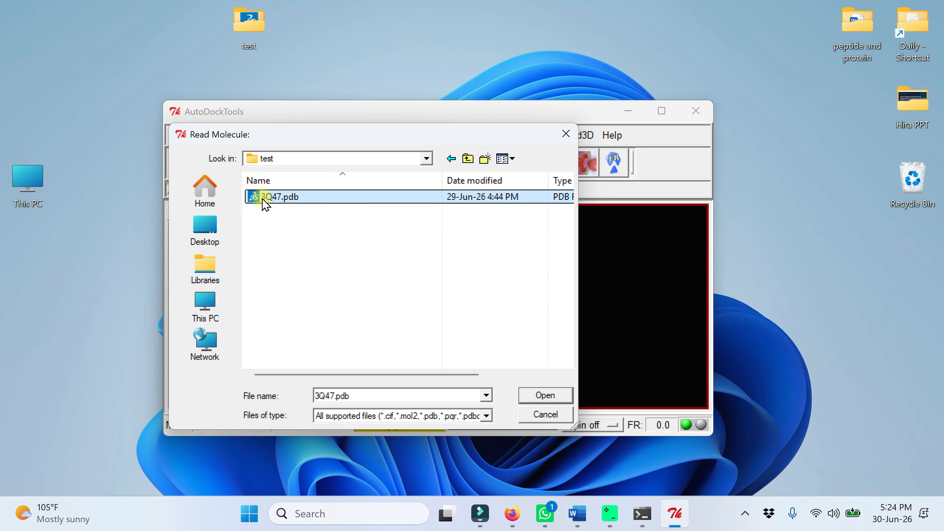
click(537, 392)
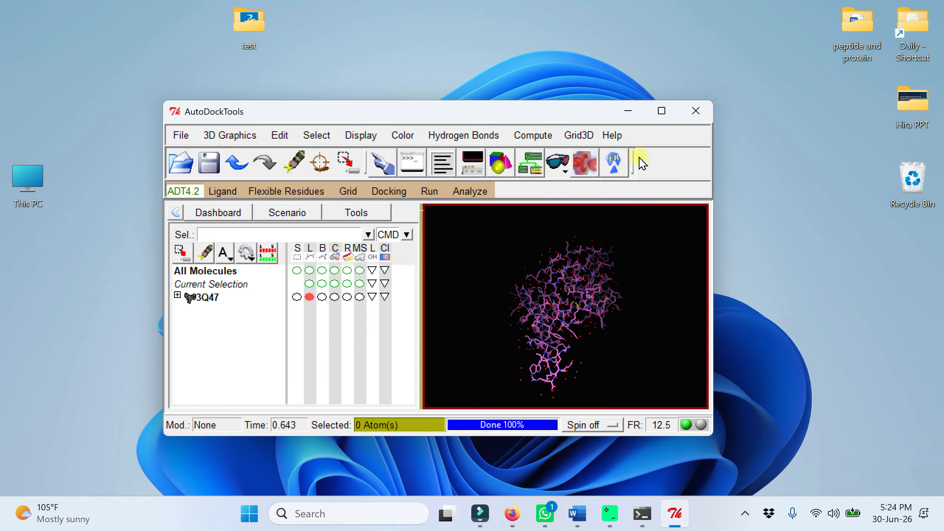
click(660, 112)
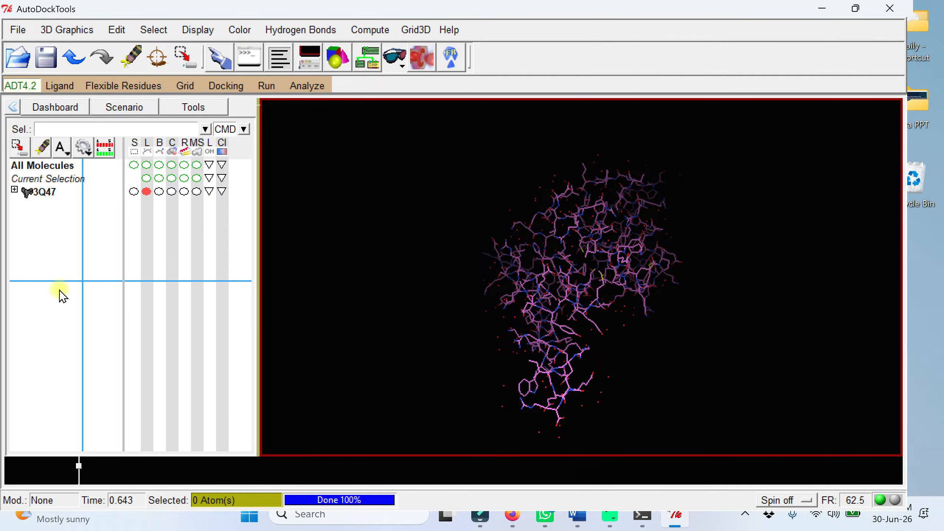
Expand 3Q47 into its chains, inspect chain C's residues and delete all atoms of chain C
click(15, 190)
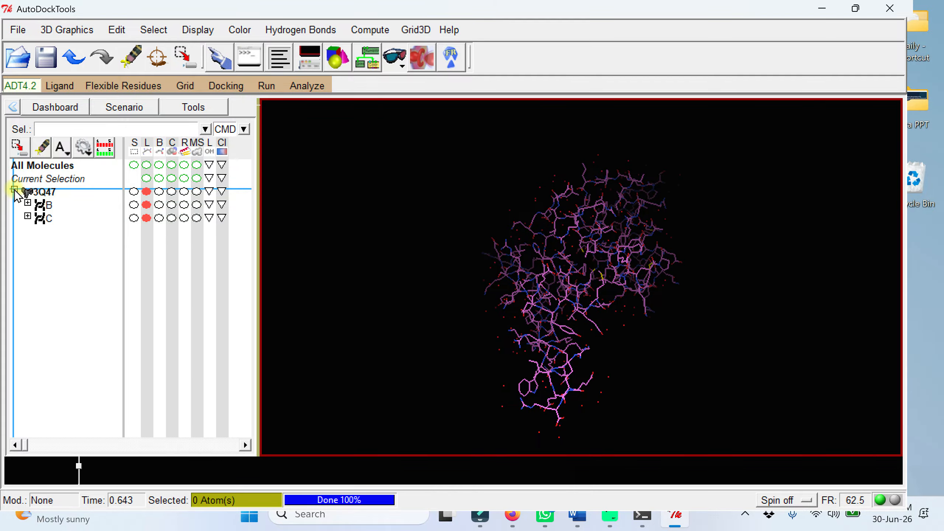
click(51, 207)
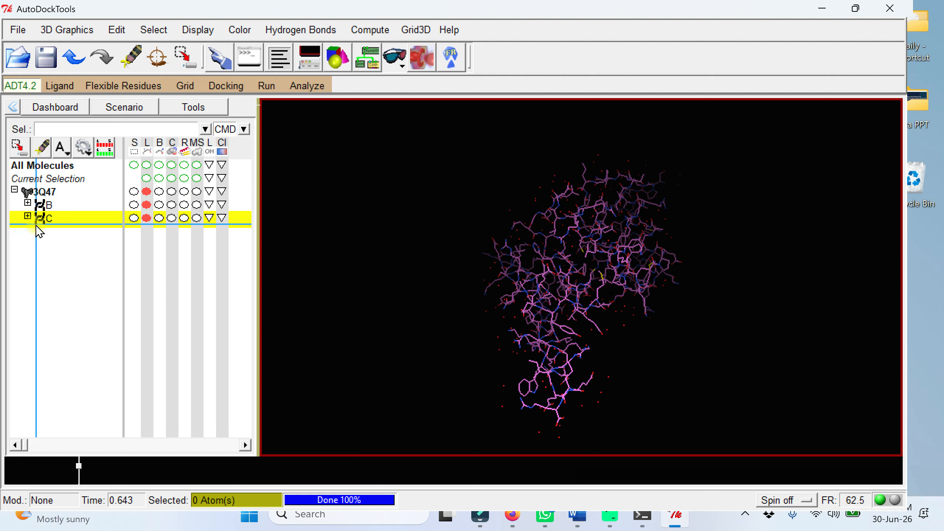
click(27, 216)
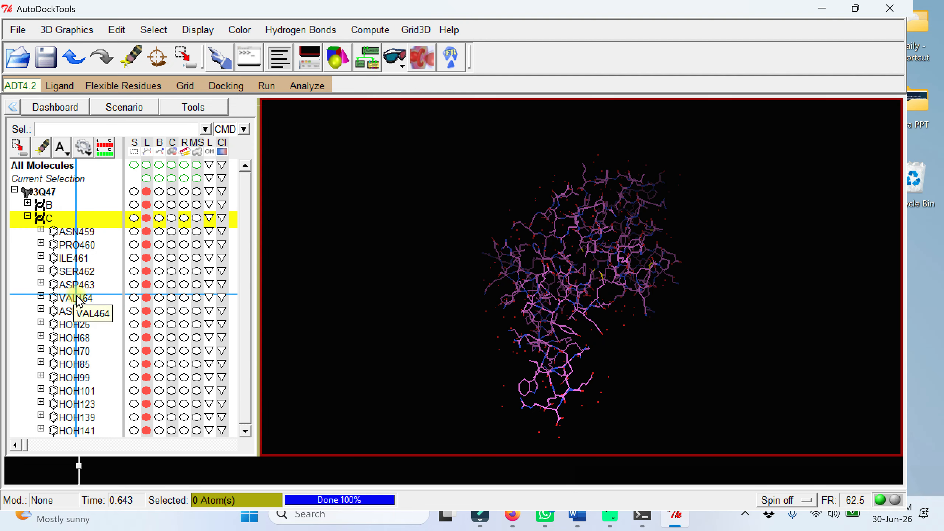
click(28, 216)
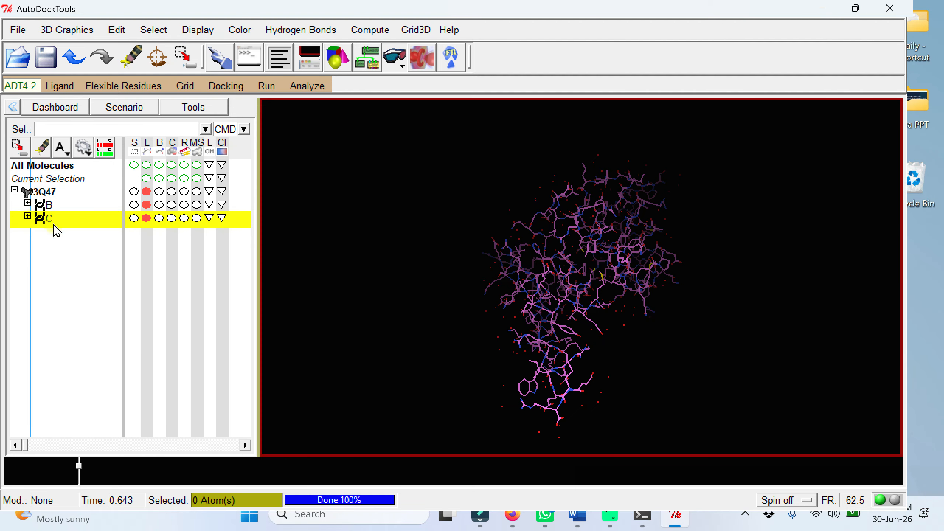
click(135, 219)
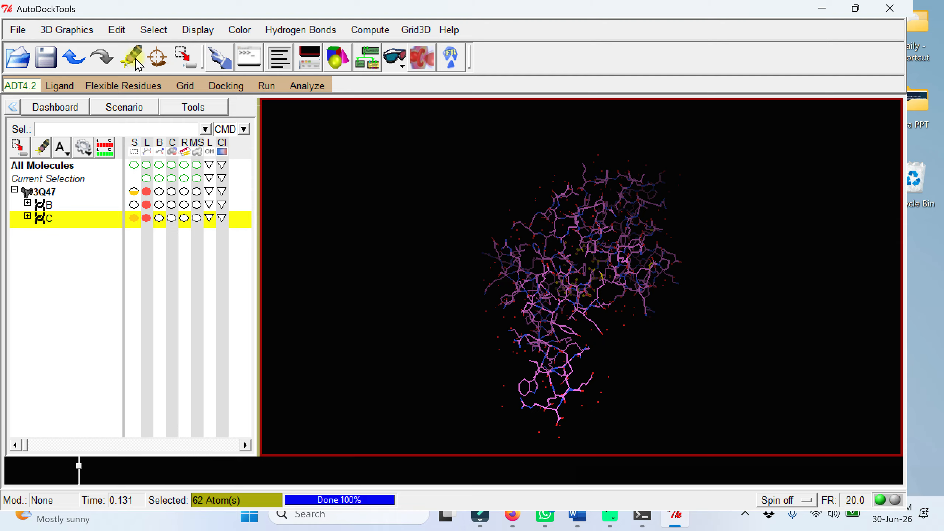
click(116, 31)
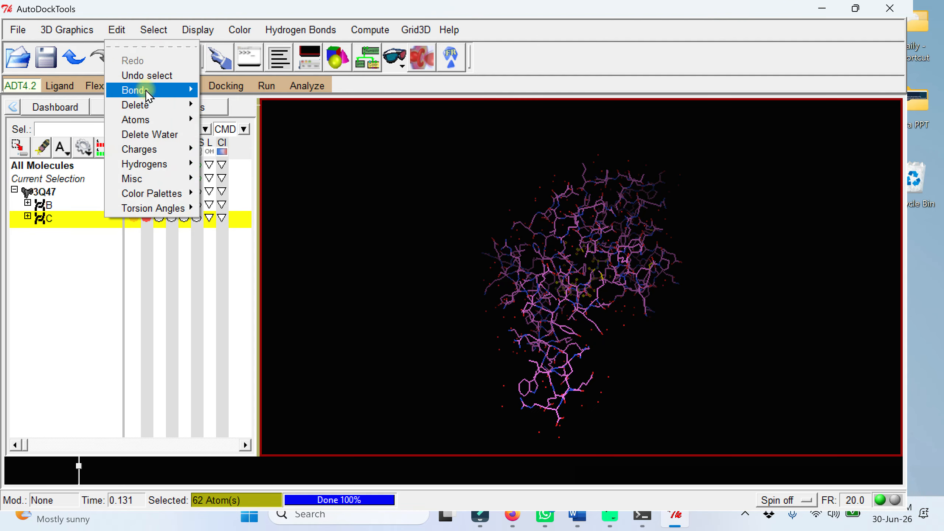
mouse_move(149, 105)
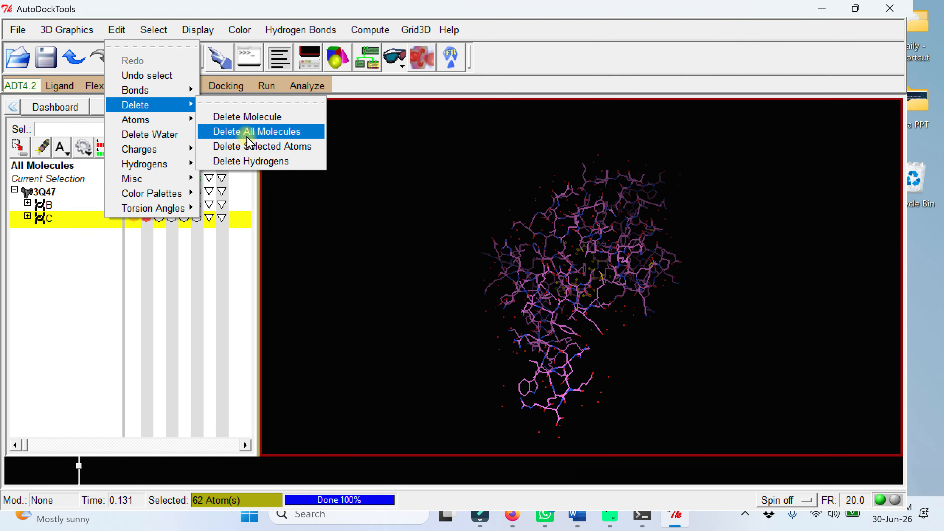
click(271, 148)
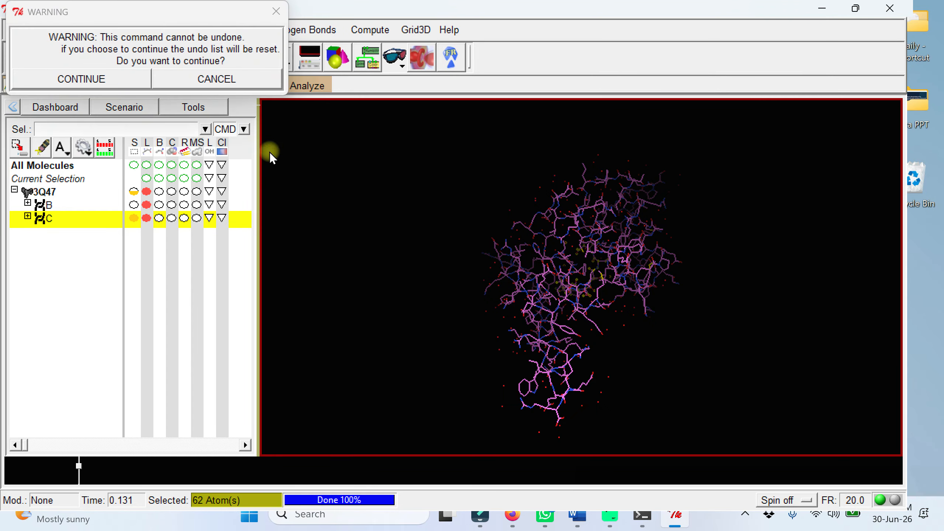
click(101, 84)
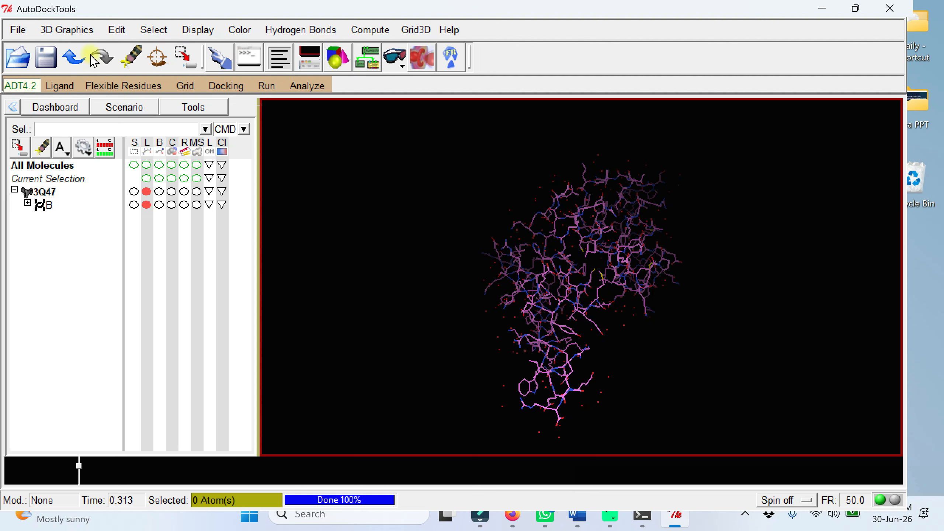
Delete the water molecules from 3Q47 and add hydrogens with the Polar Only option
click(113, 31)
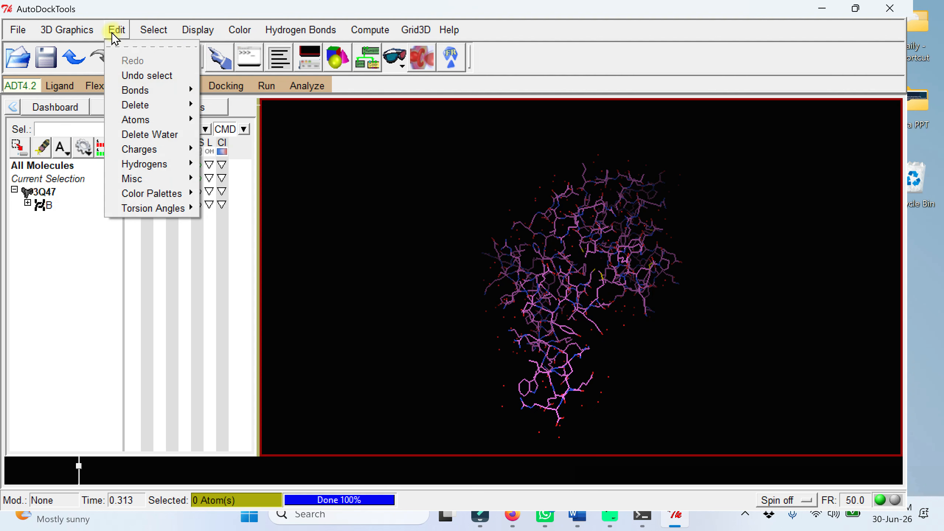
click(165, 136)
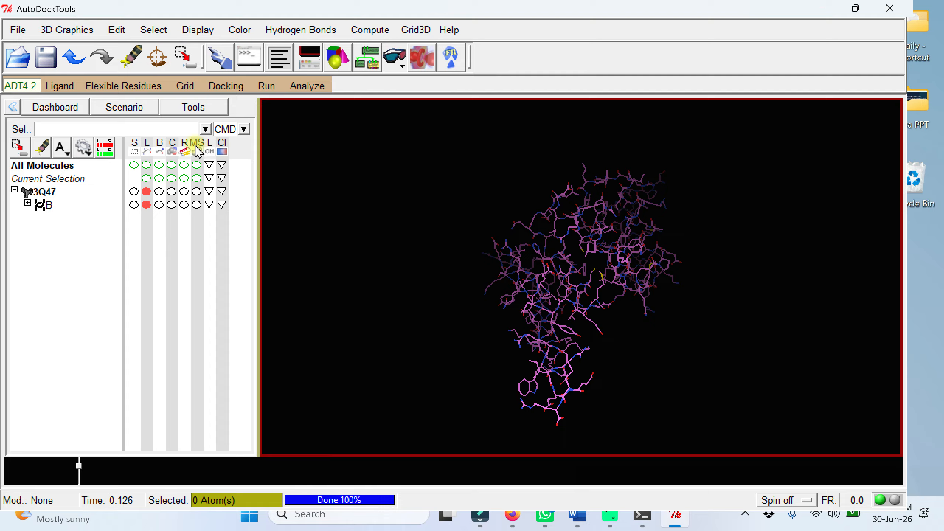
click(115, 30)
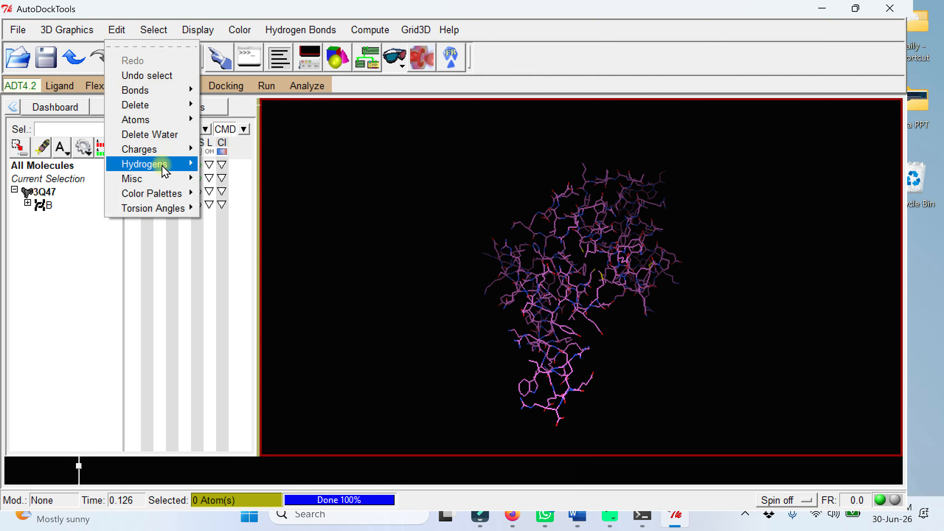
mouse_move(168, 172)
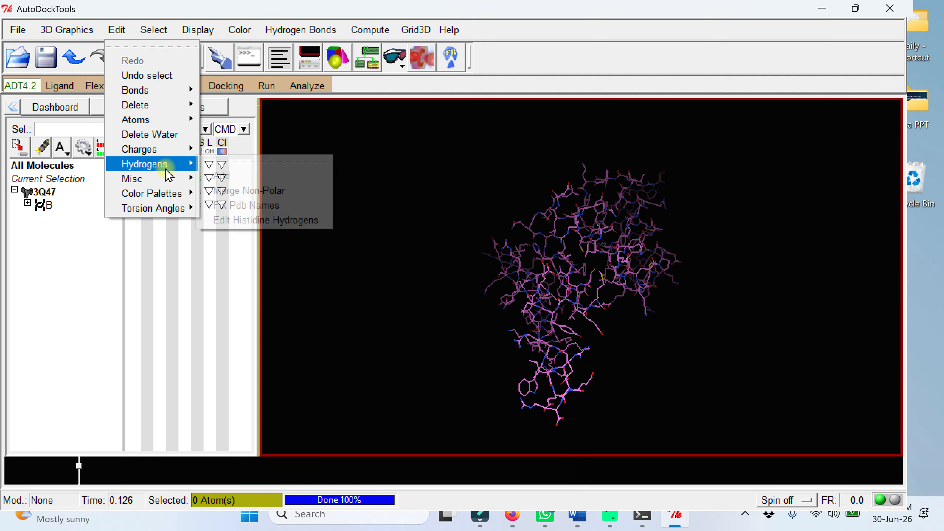
click(247, 177)
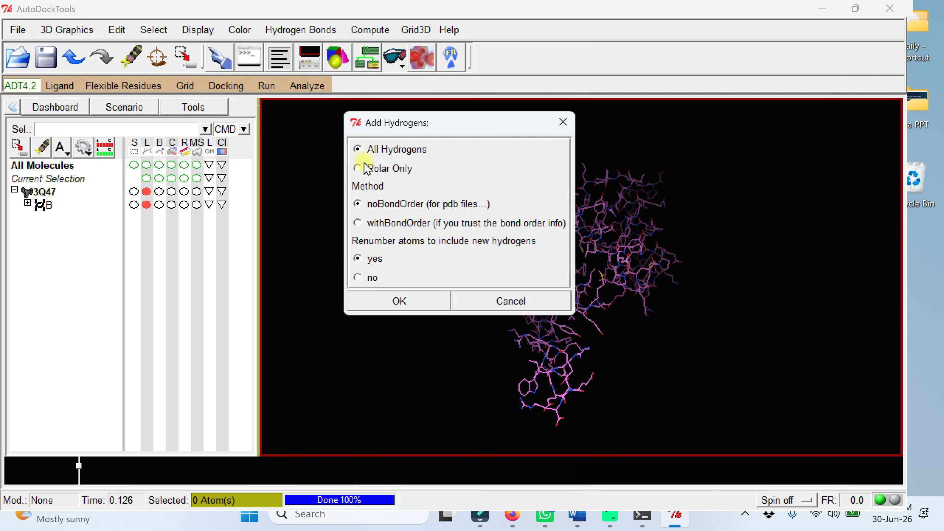
click(377, 164)
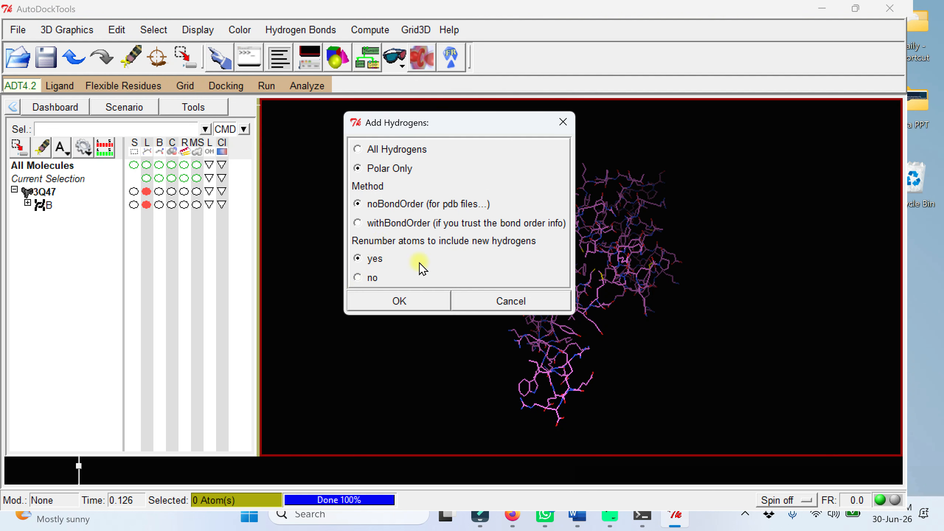
click(417, 302)
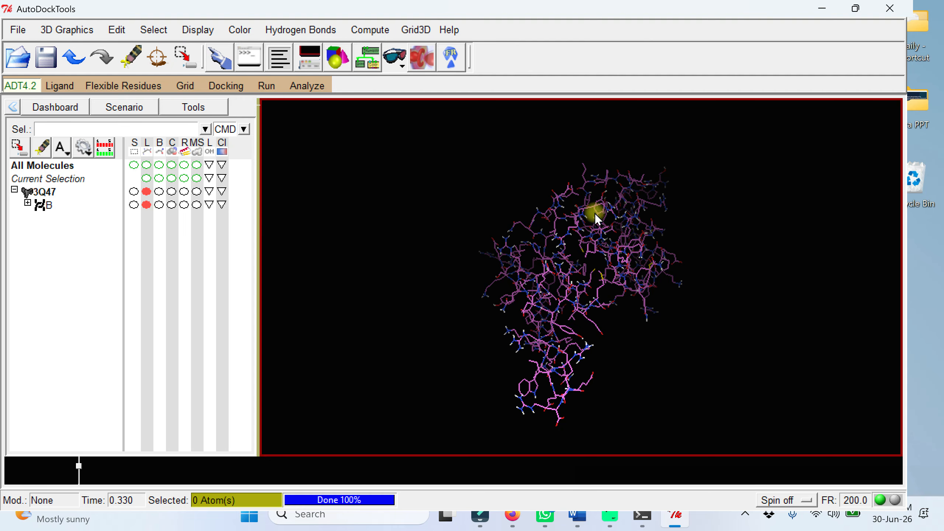
Add Kollman charges to the 3Q47 protein and dismiss the total charge message
click(113, 29)
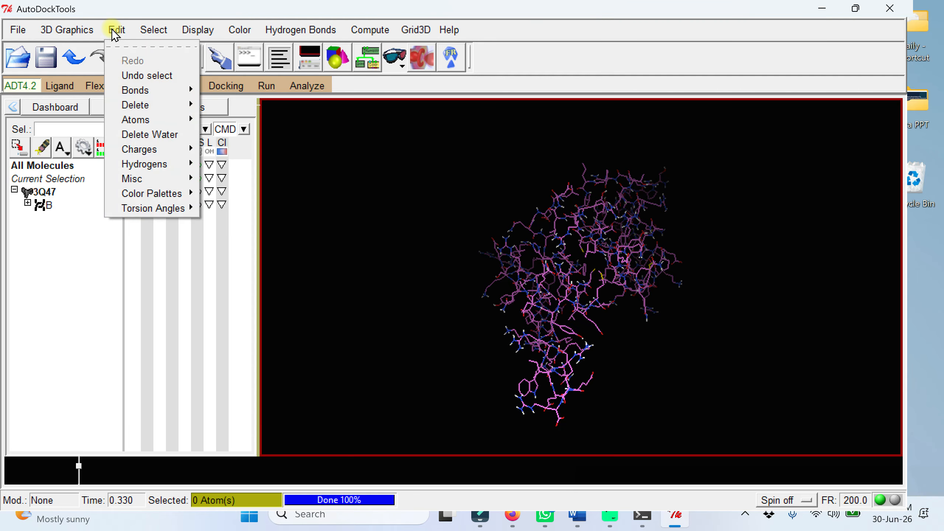
mouse_move(150, 148)
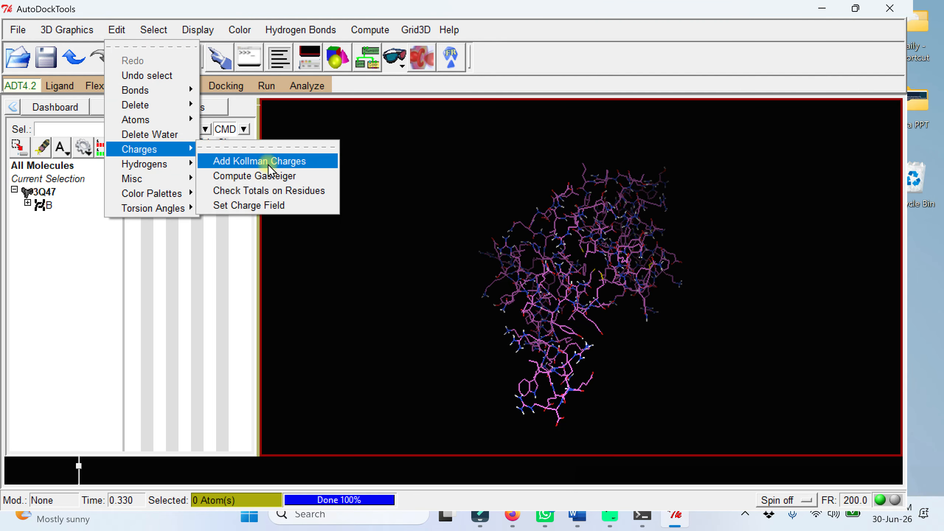
click(292, 163)
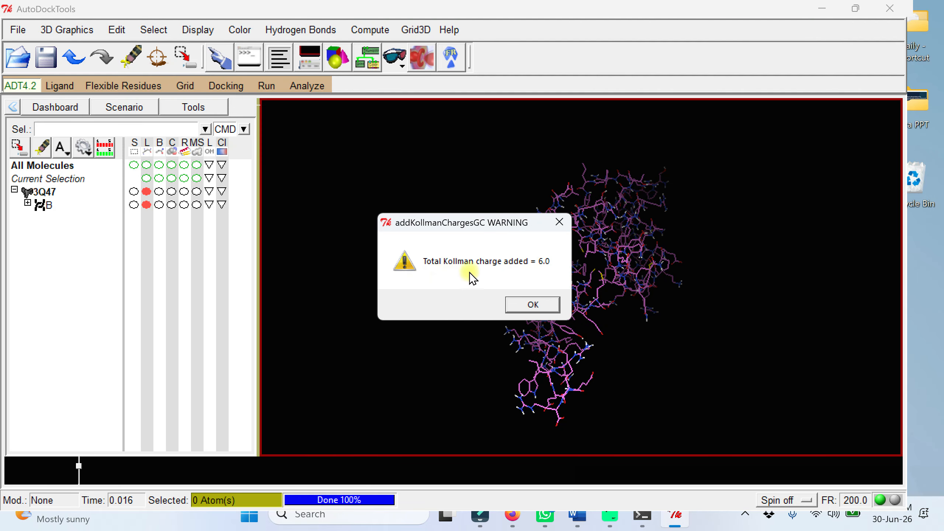
click(533, 305)
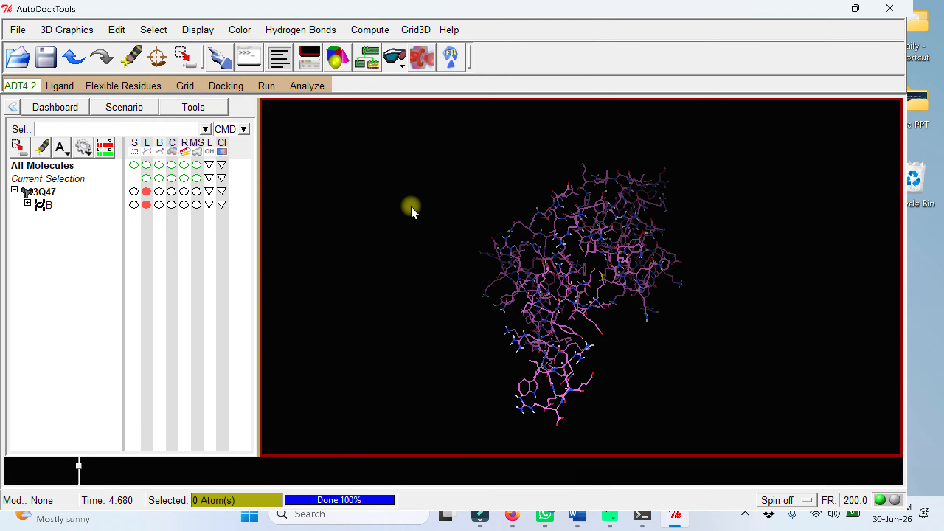
Choose 3Q47 as the grid macromolecule and dismiss the initialization warning
click(186, 85)
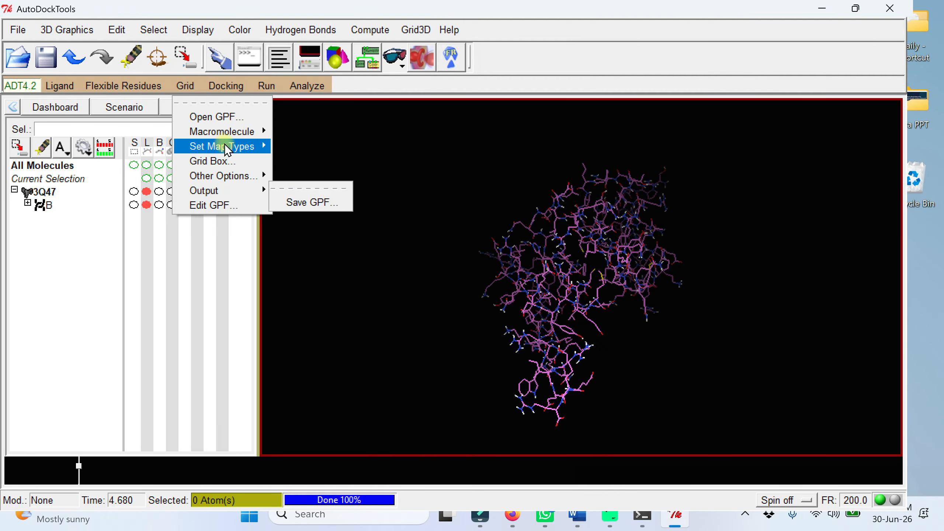
mouse_move(231, 133)
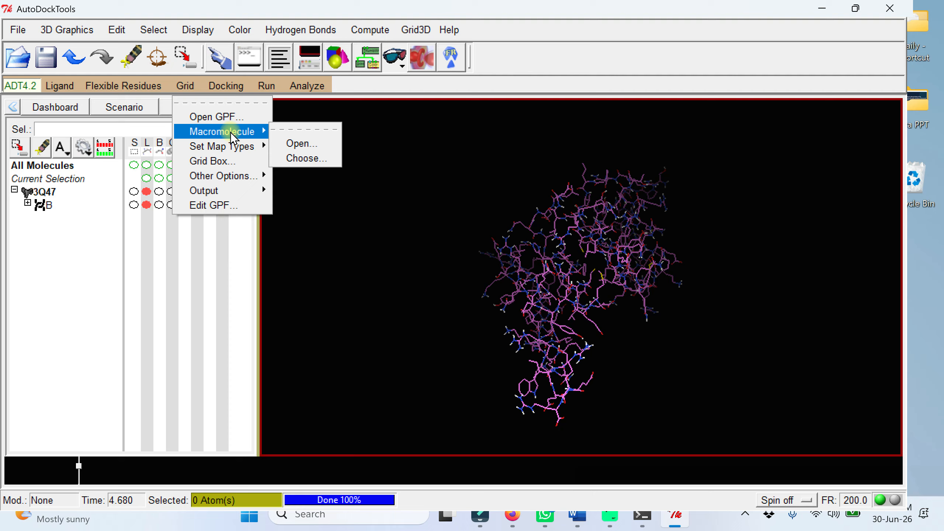
click(324, 159)
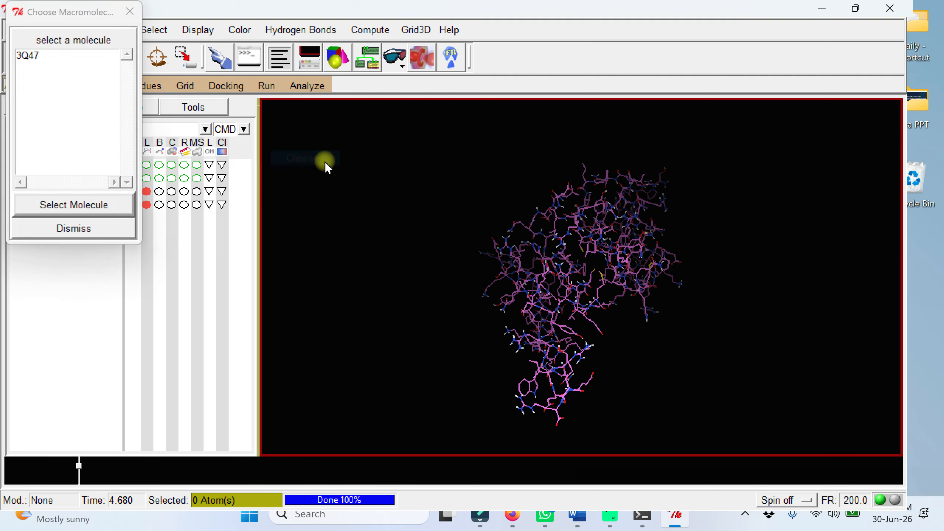
click(29, 56)
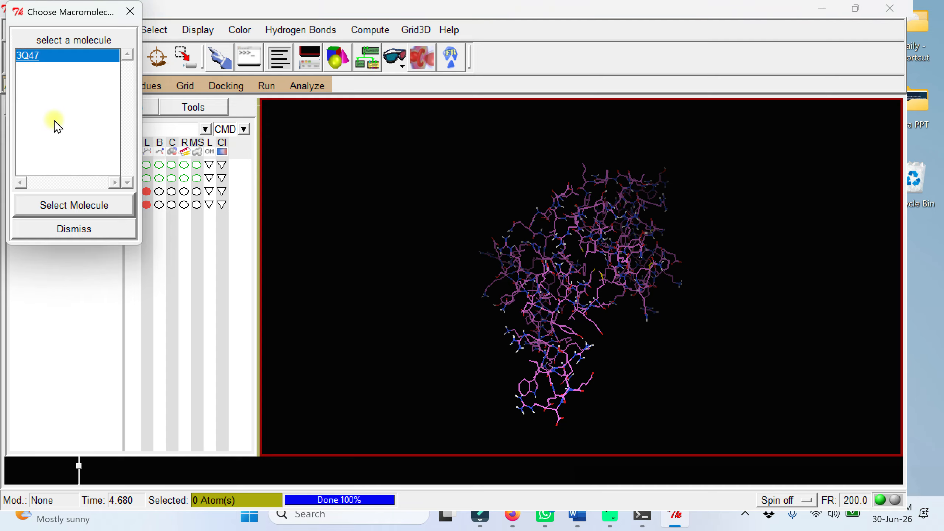
click(72, 205)
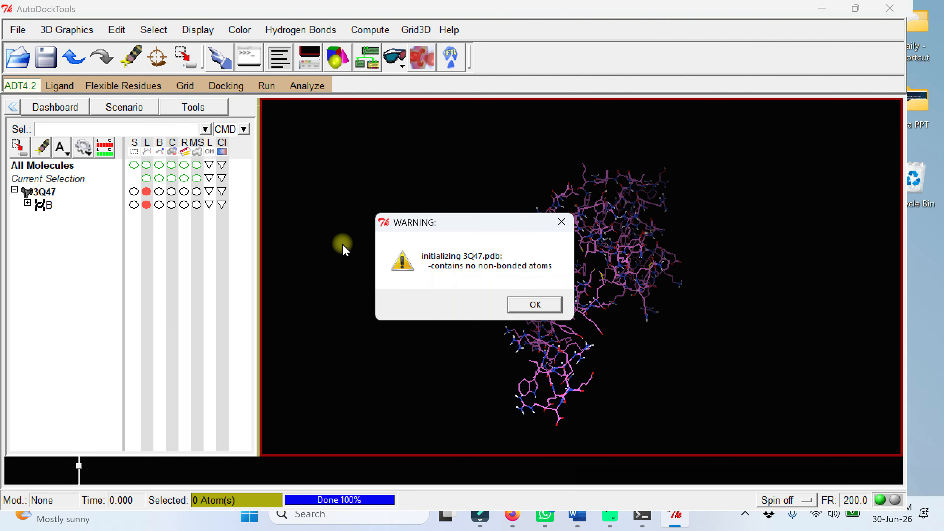
click(528, 308)
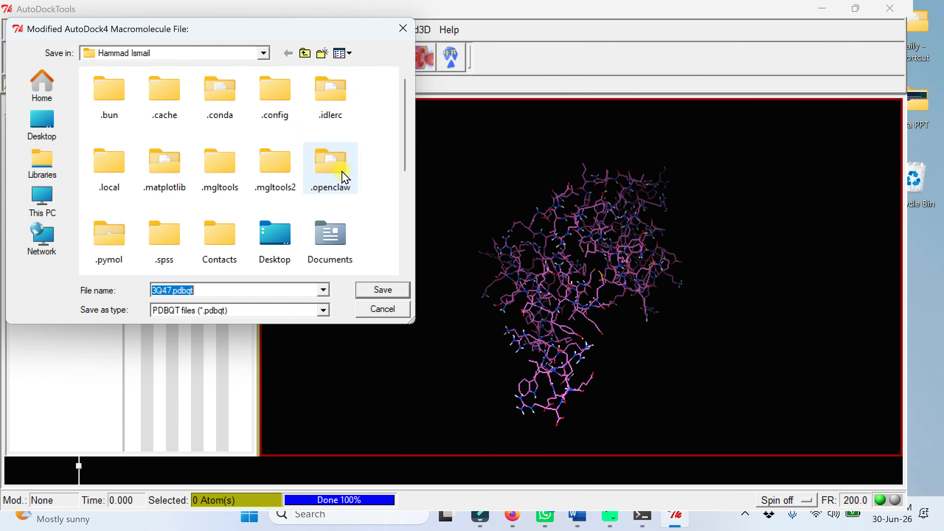
Save the modified macromolecule as receptor.pdbqt in the desktop's test folder, using the PDBQT file type
double_click(274, 231)
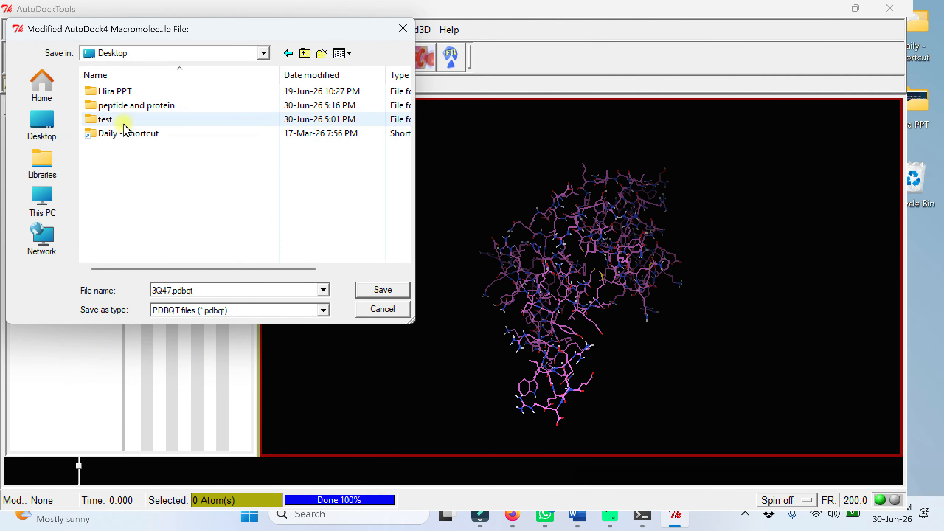
double_click(104, 119)
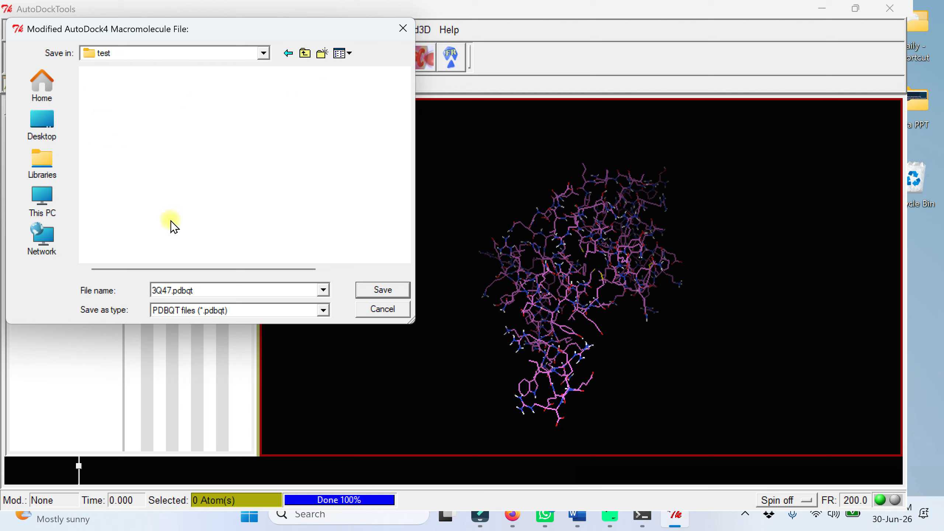
double_click(173, 290)
click(173, 291)
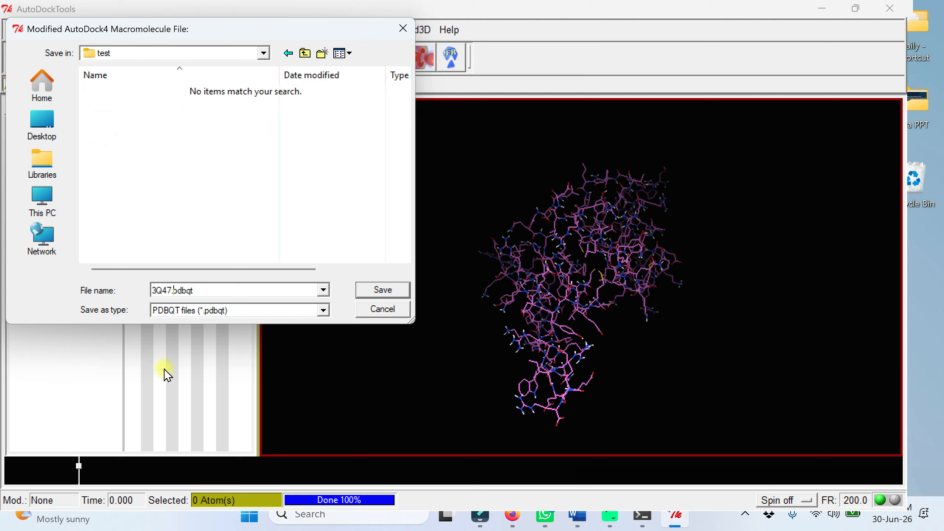
key(BackSpace)
key(BackSpace)
key(BackSpace)
key(BackSpace)
text(receptr)
key(BackSpace)
text(or)
click(211, 312)
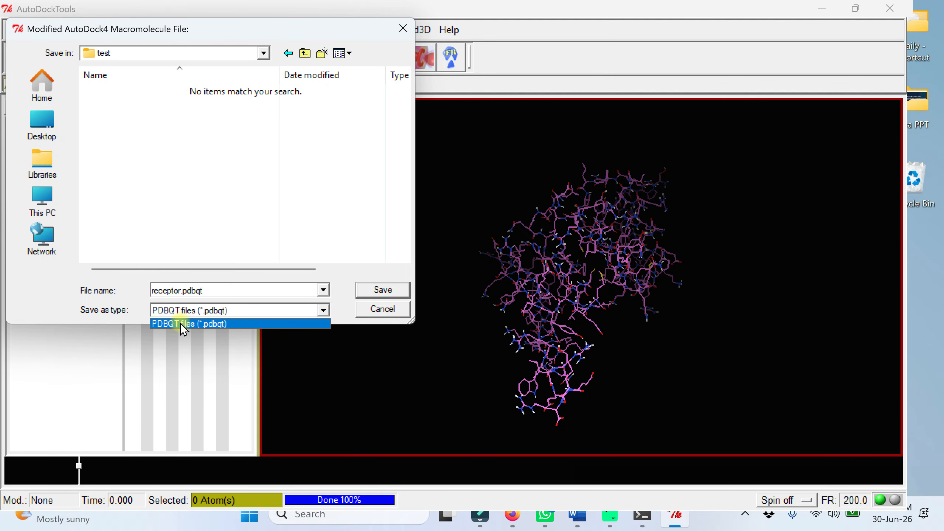
click(182, 323)
click(368, 295)
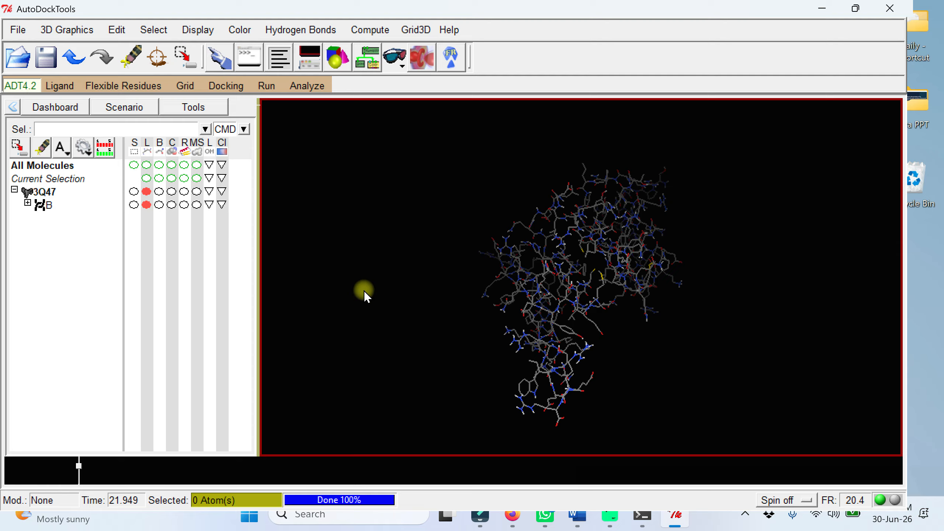
Display the grid box around the receptor and set 40 points in each of the x, y and z dimensions
click(184, 87)
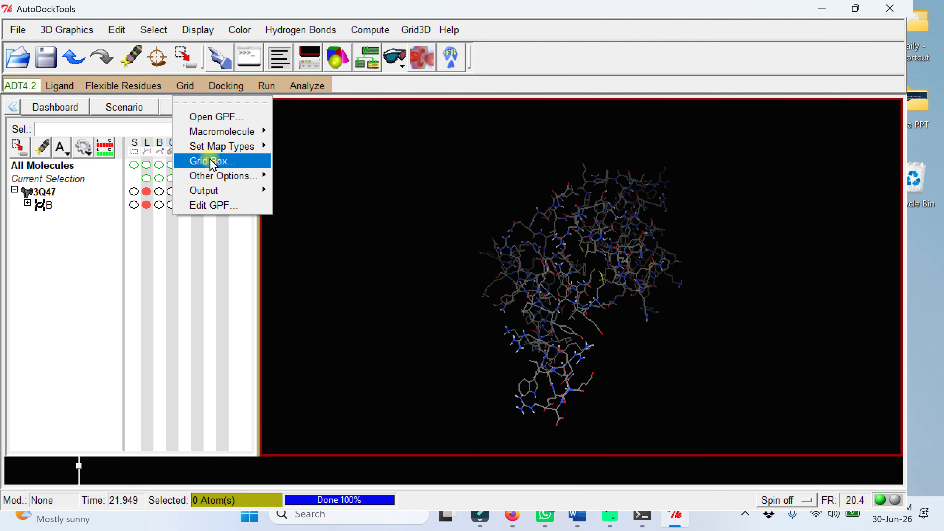
click(211, 161)
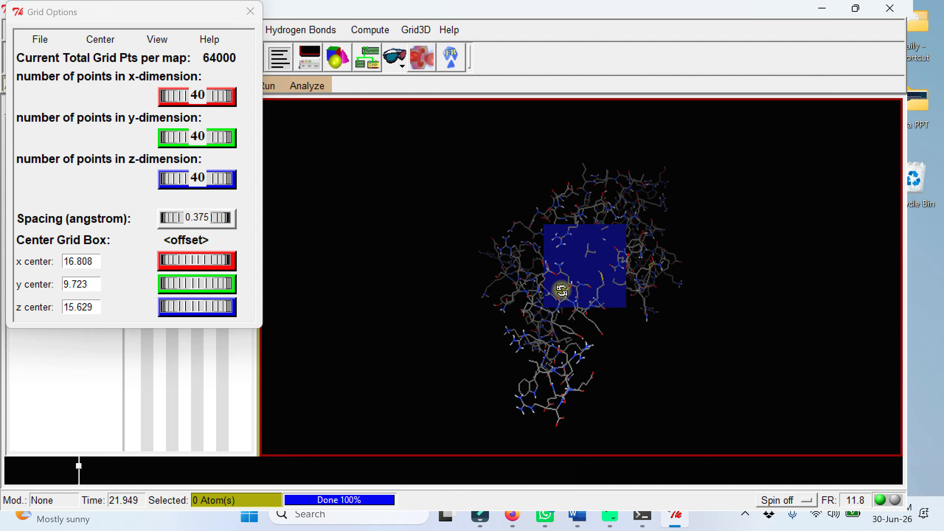
drag(561, 289, 566, 237)
drag(664, 197, 518, 325)
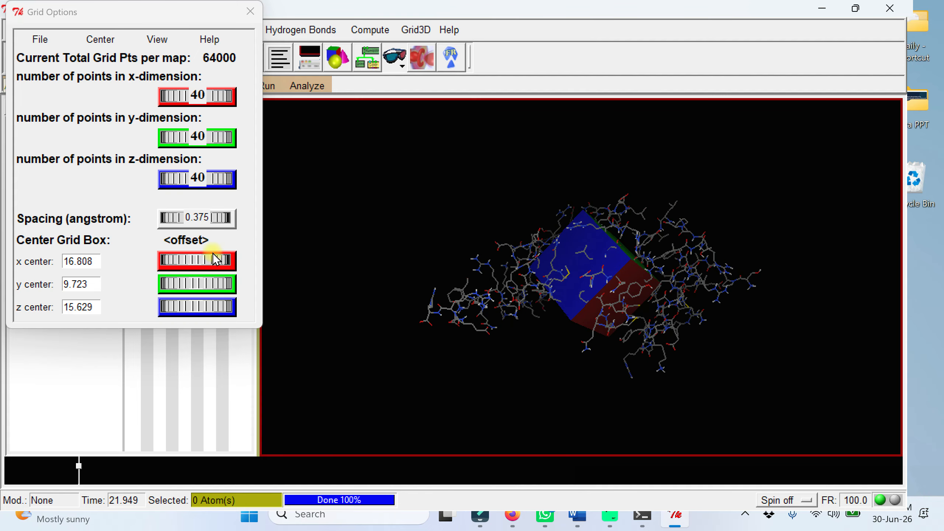
drag(205, 106, 217, 135)
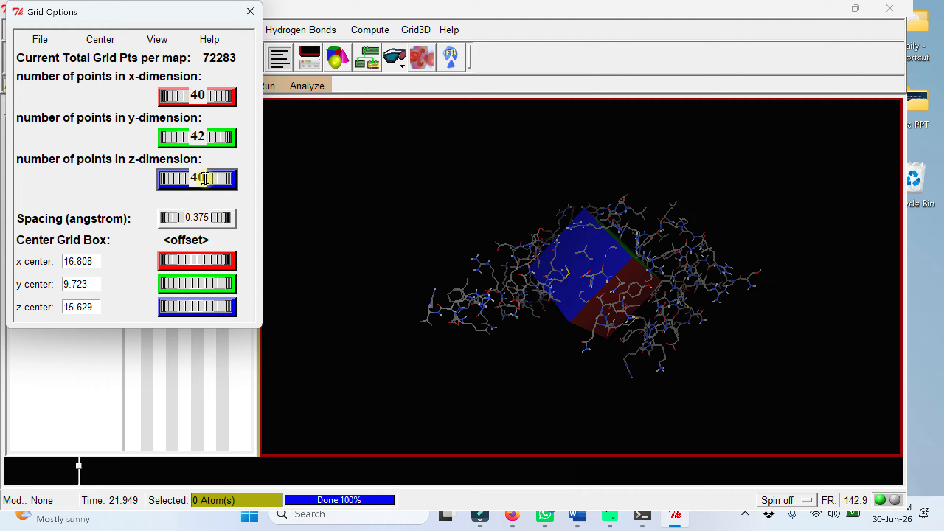
mouse_move(205, 179)
mouse_down()
mouse_move(228, 175)
mouse_move(220, 175)
mouse_up()
drag(219, 139, 221, 142)
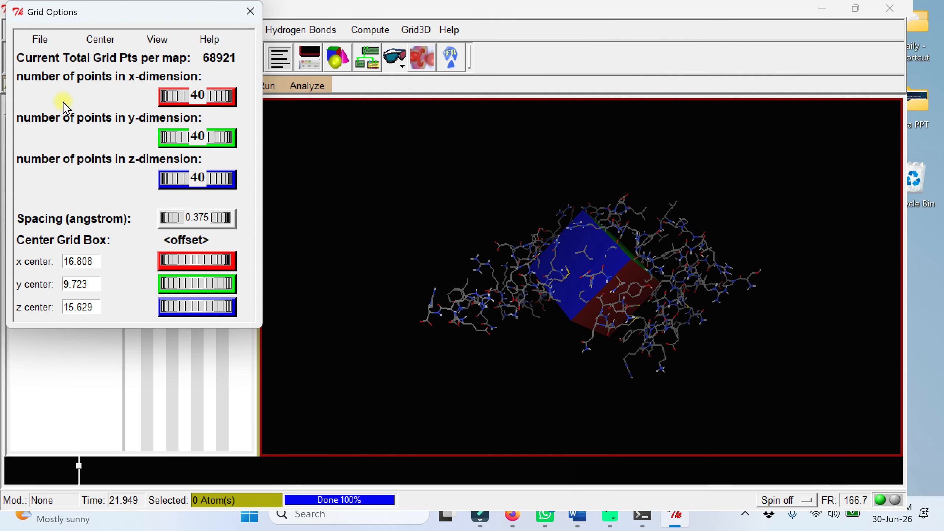
Switch to Part4_GirdBased_docking.docx in Word and compare the box center in its agfr command with the Grid Options center coordinates
click(580, 522)
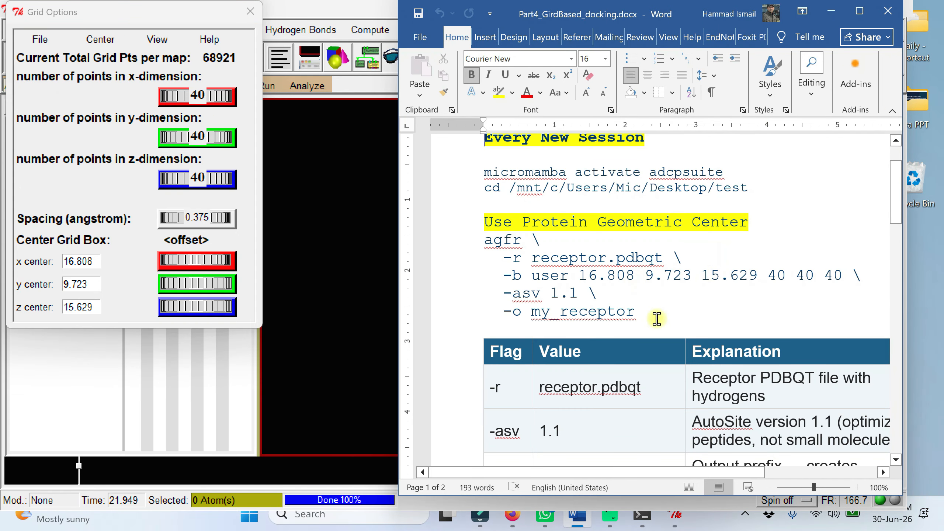
drag(657, 319, 476, 248)
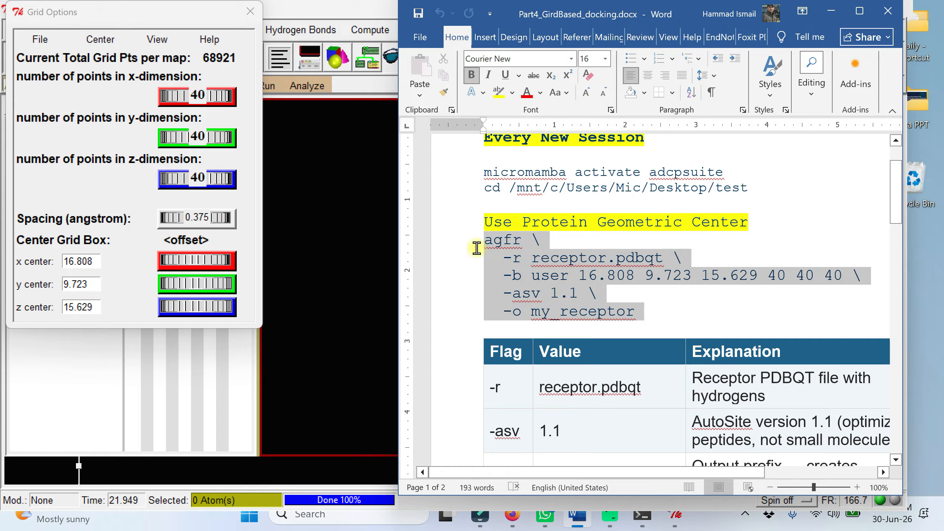
click(717, 301)
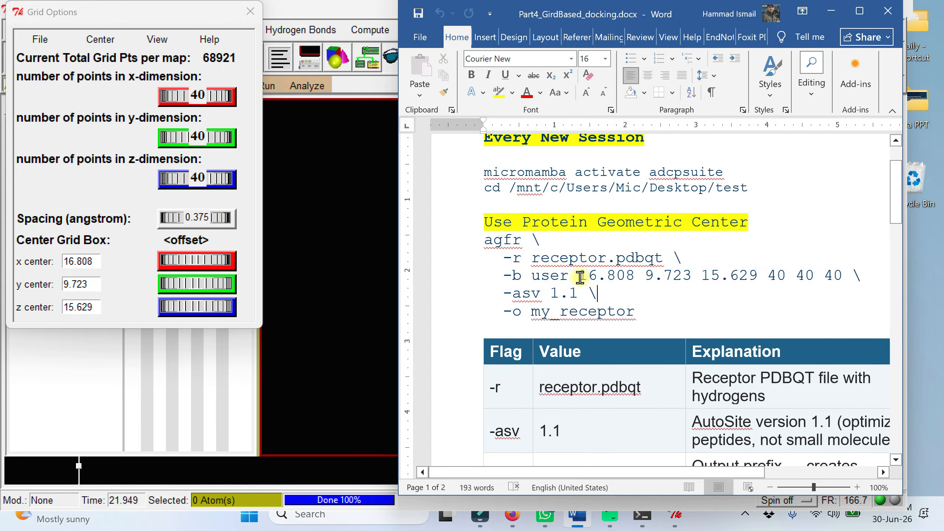
drag(579, 276, 644, 276)
drag(93, 263, 65, 265)
click(577, 500)
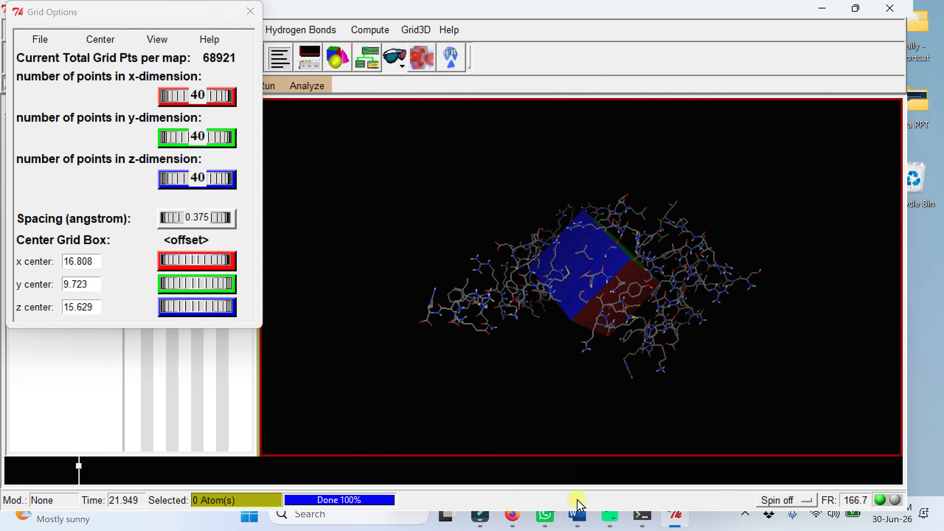
click(577, 517)
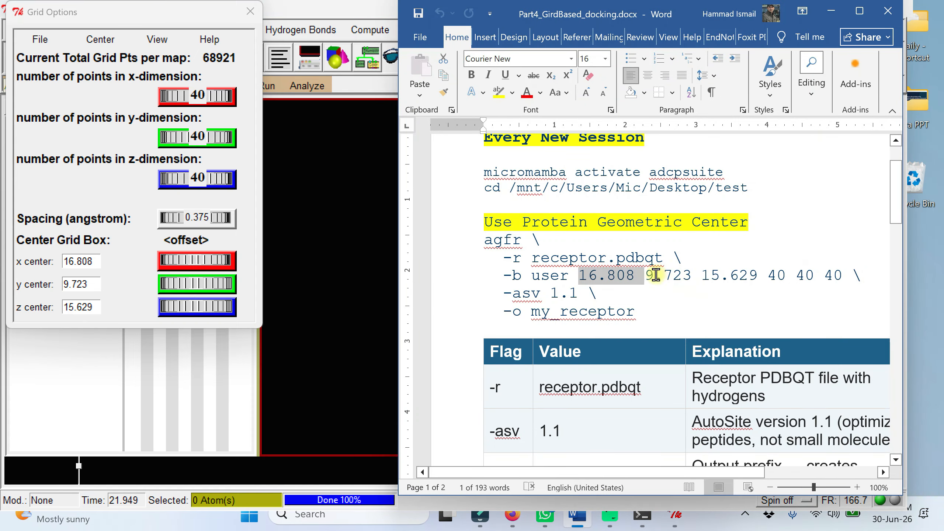
double_click(100, 285)
click(577, 518)
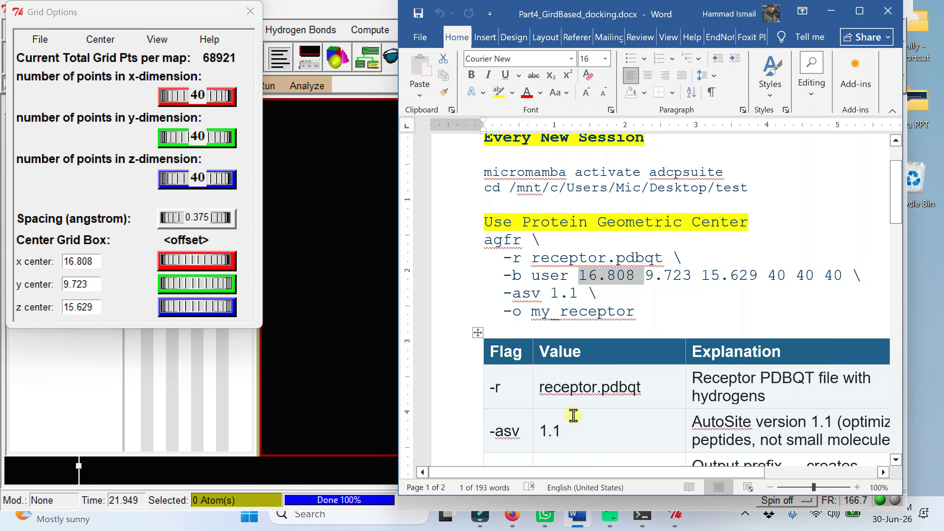